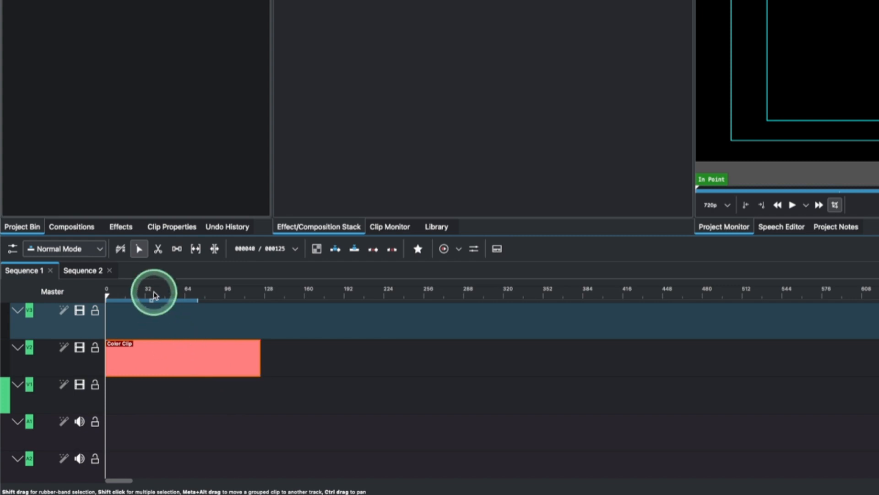
Apply the Crop by padding effect from Transform, Distort and Perspective to the Color Clip on track V2.
click(153, 295)
click(177, 363)
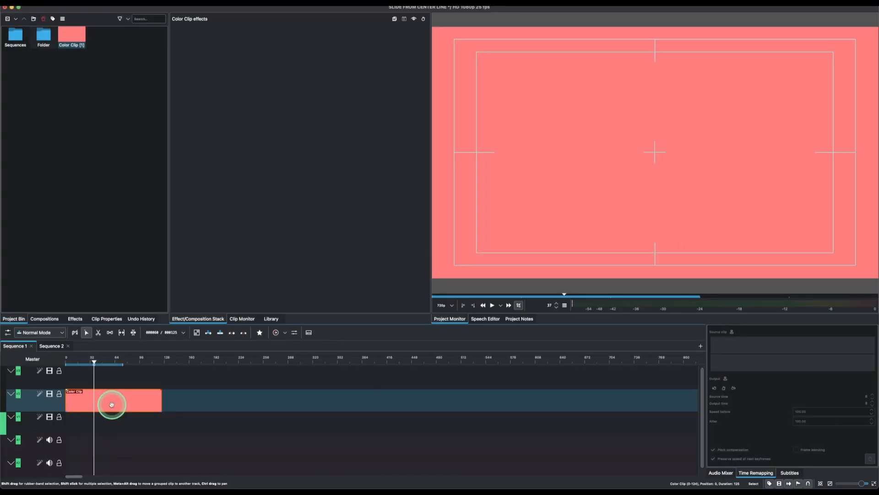
click(75, 318)
click(10, 54)
click(21, 62)
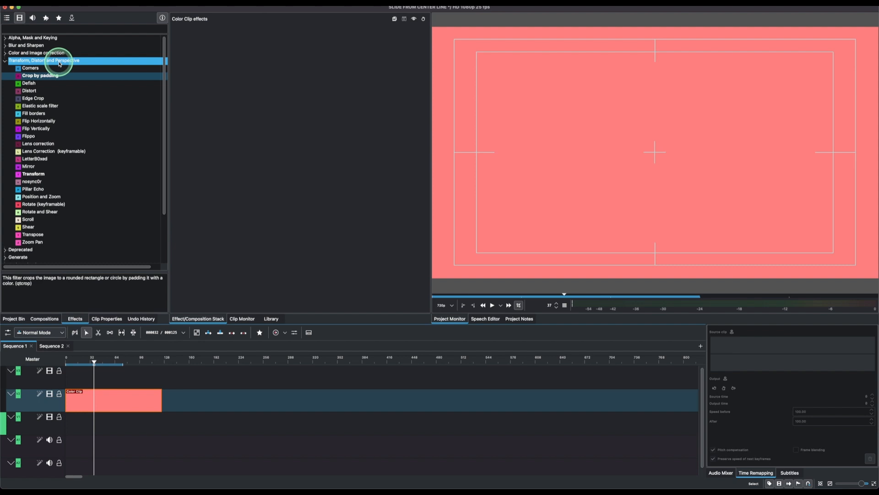
click(35, 76)
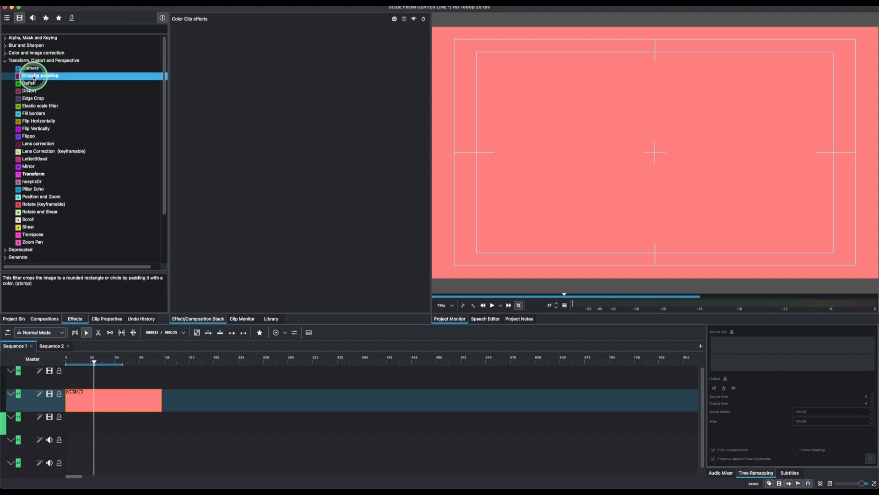
drag(81, 390, 103, 401)
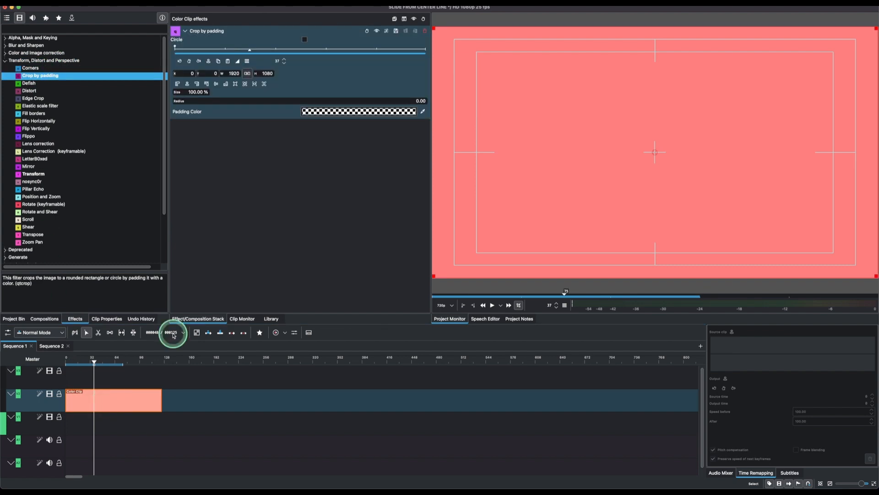
Crop the color clip to a thin vertical bar about 14 by 319 pixels and center it in the frame.
drag(875, 30, 591, 183)
drag(511, 227, 625, 145)
drag(550, 100, 622, 98)
drag(708, 99, 625, 103)
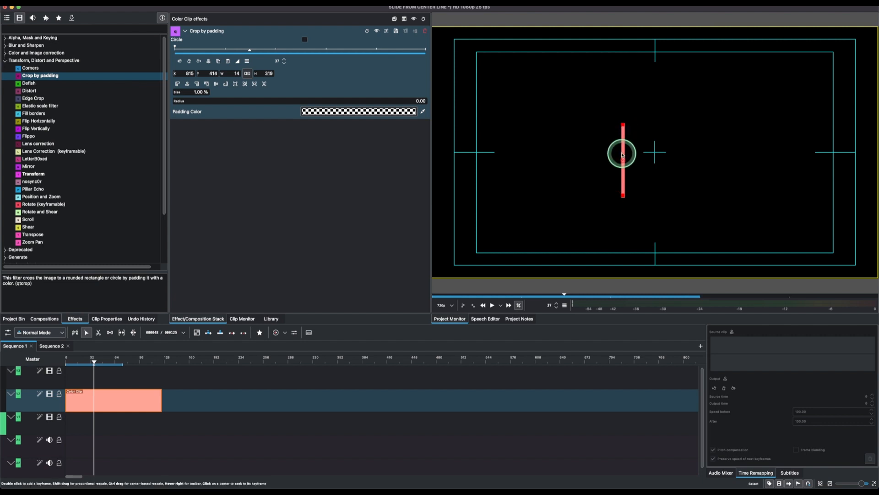
drag(620, 152, 655, 152)
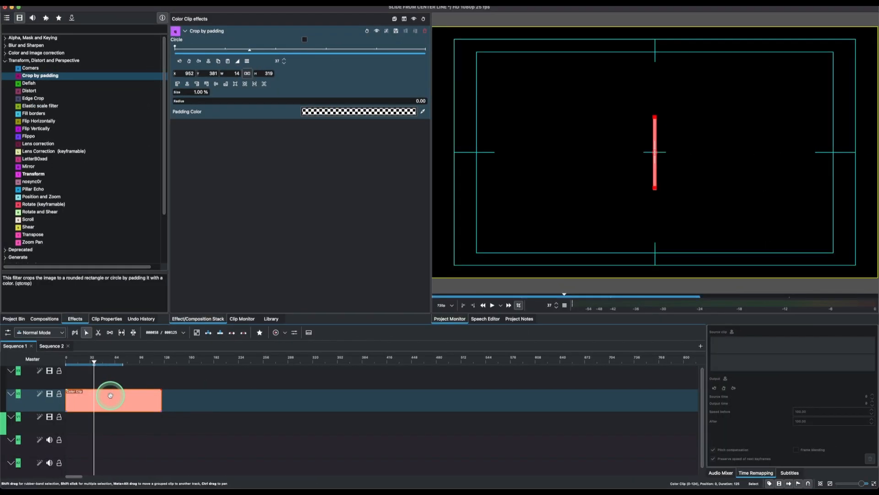
Create a two-line title clip reading "SAMPLE RIGHT", positioned just left of the vertical line.
click(13, 318)
right_click(41, 112)
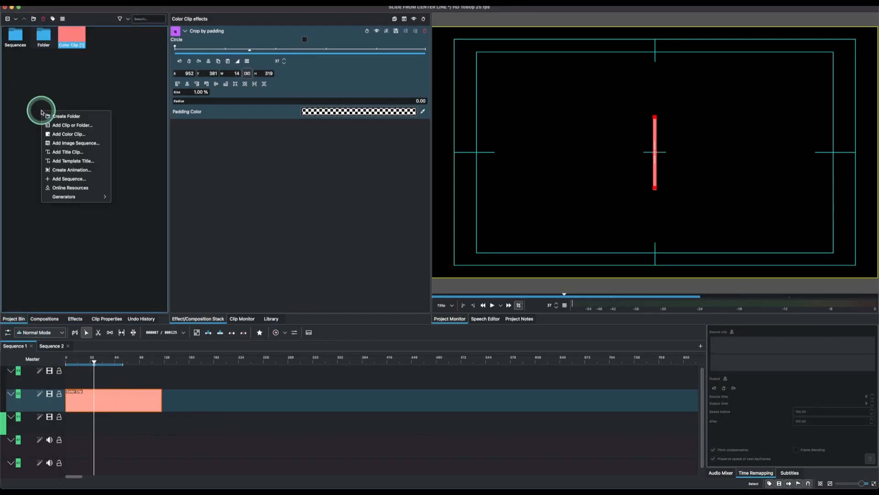
click(63, 152)
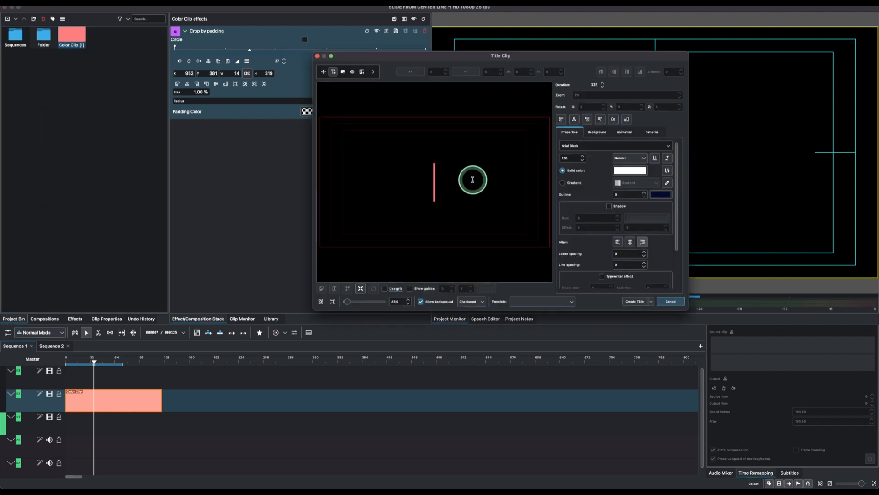
click(394, 172)
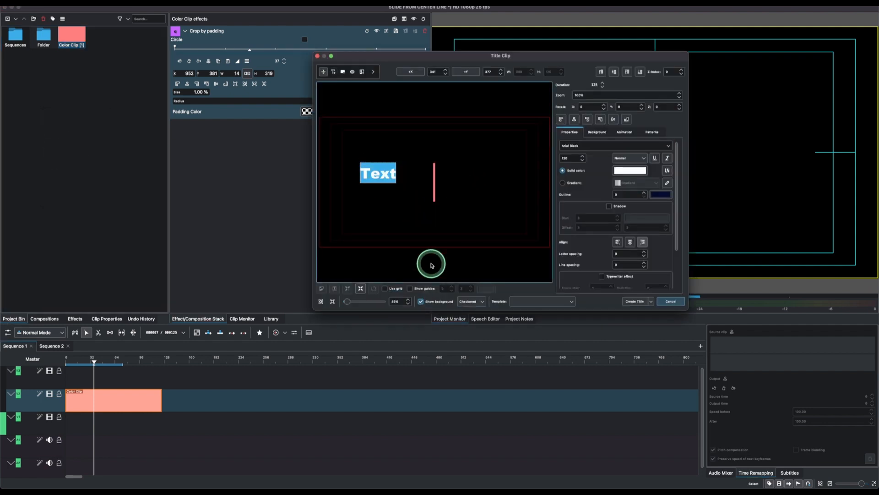
text(SAMPLE)
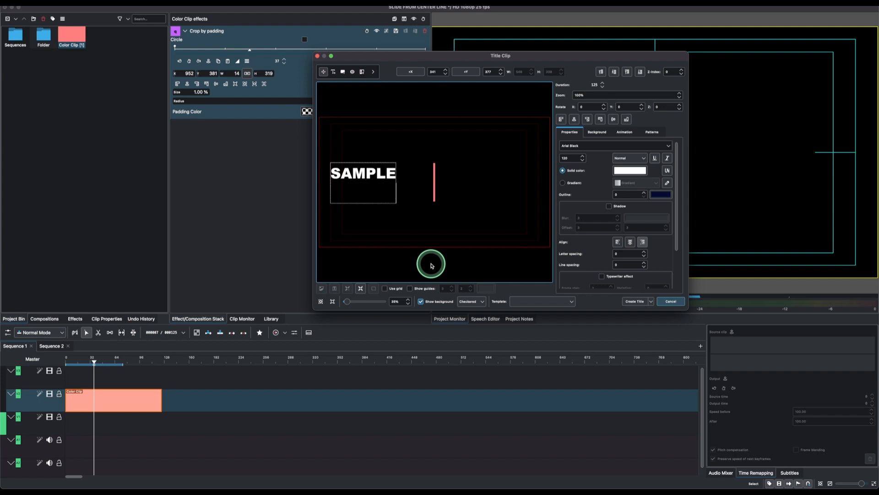
key(Return)
text(RIGHT)
click(403, 184)
drag(358, 168, 391, 170)
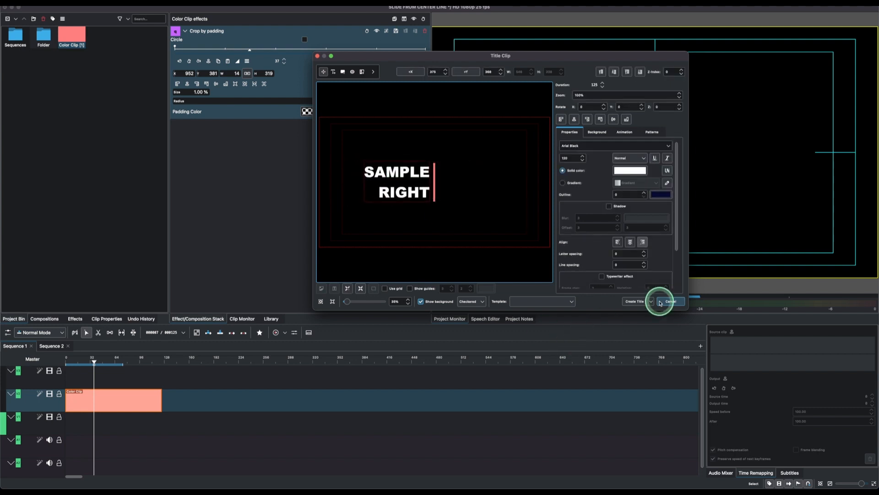
click(634, 303)
Start a second title clip with the two-line text "SAMPLE LEFT" and place it to the right of the line.
right_click(72, 114)
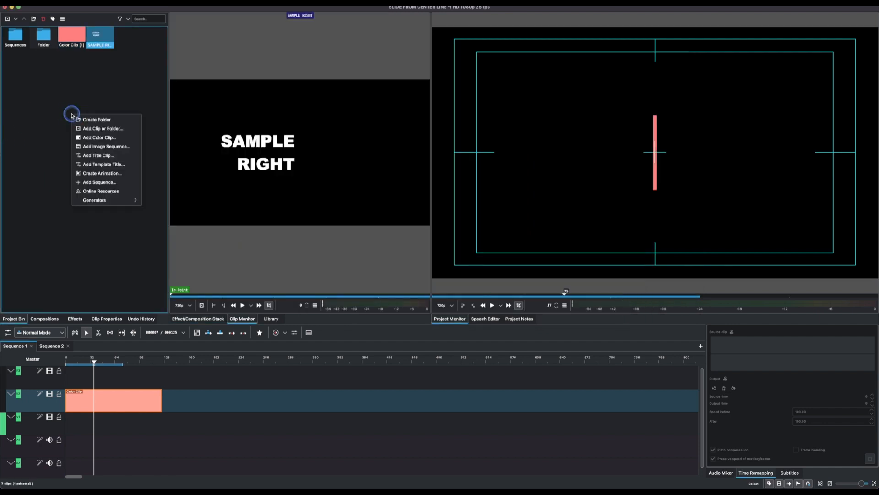
click(94, 155)
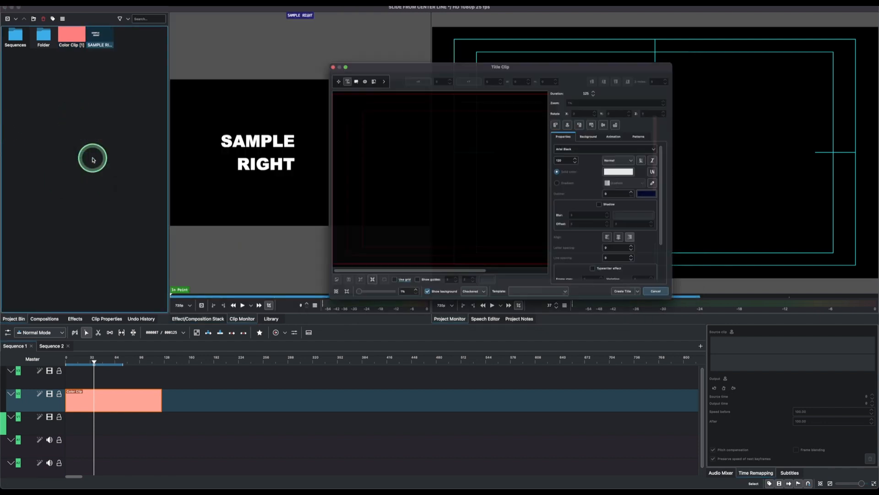
click(406, 175)
text(SAMPLE)
key(Return)
text(YE)
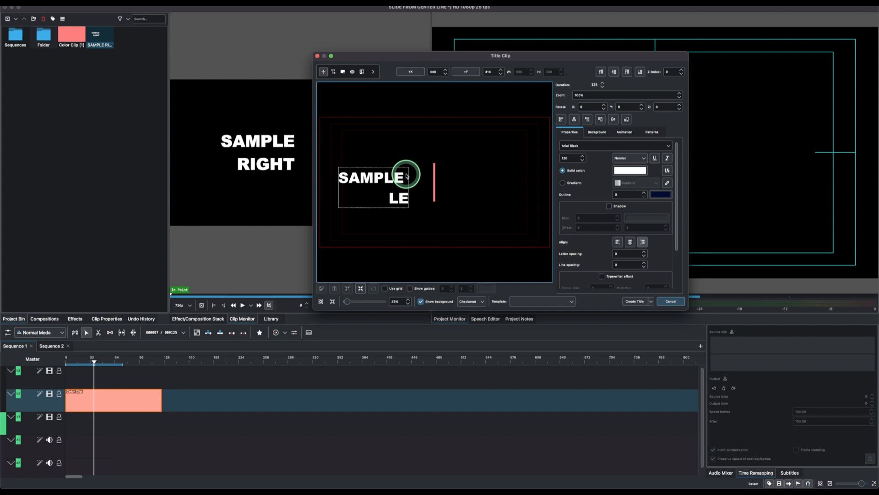
text(FT)
drag(373, 177, 464, 175)
click(457, 185)
drag(381, 177, 484, 170)
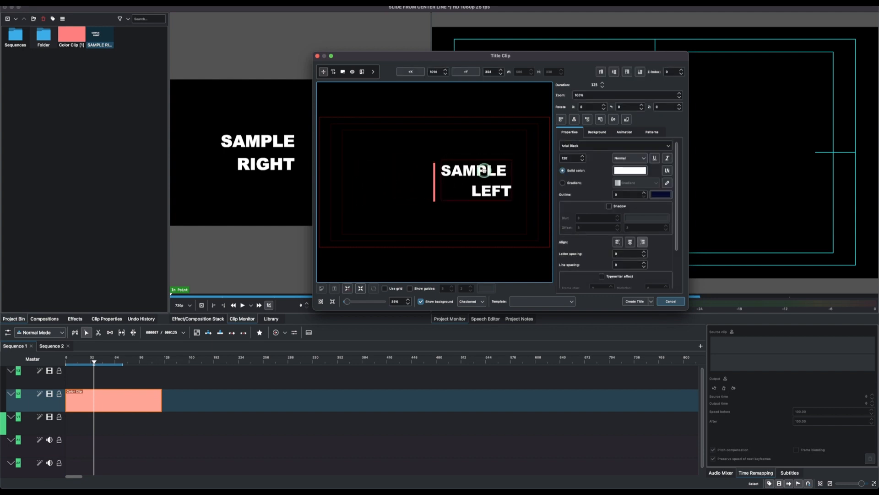
Set the title's font to Arial Hebrew, left-align it beside the line, and create the title.
click(668, 146)
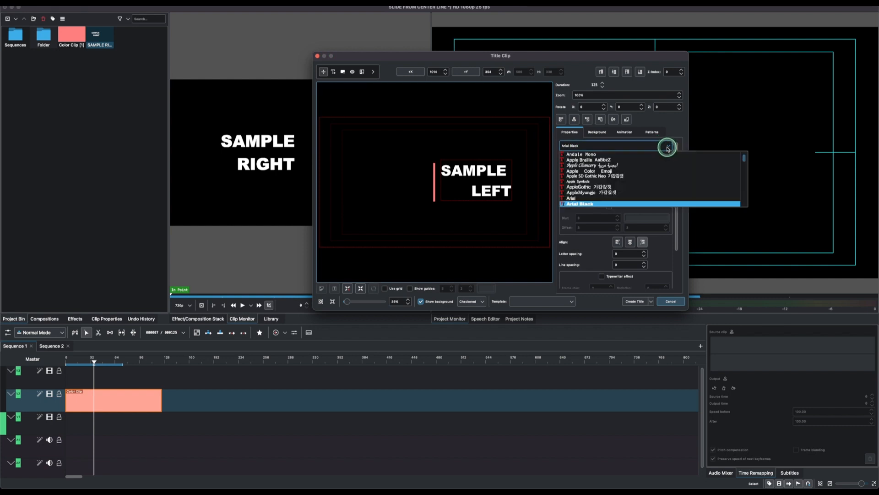
scroll(612, 171, down, 2)
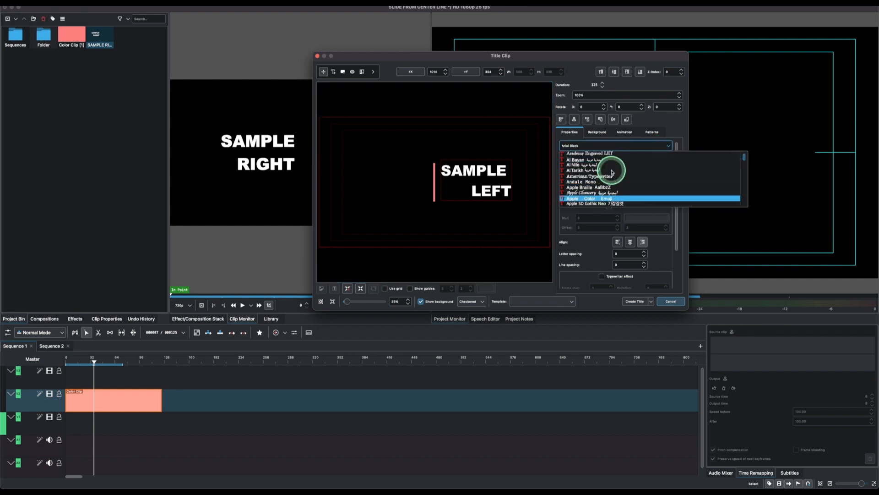
click(590, 197)
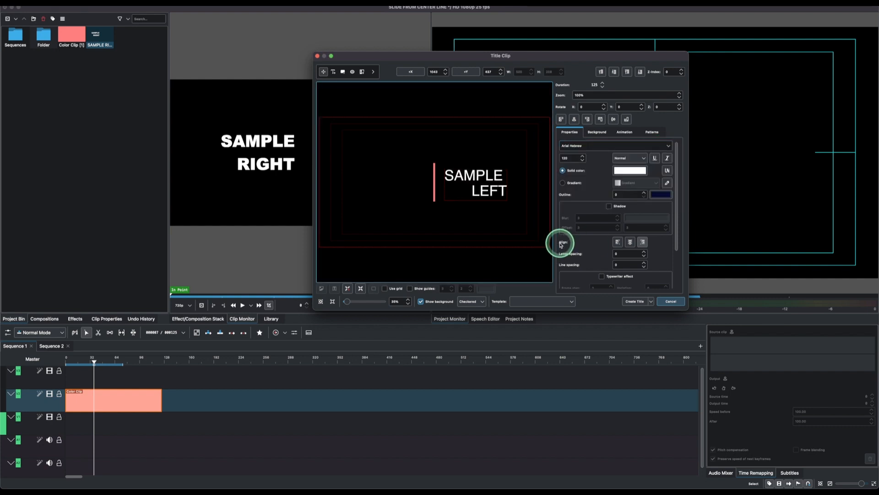
click(619, 243)
drag(460, 177, 456, 175)
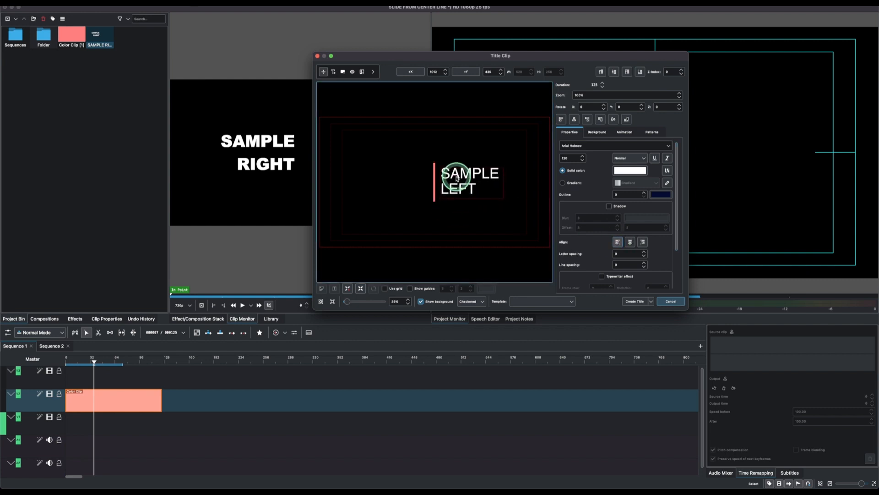
click(636, 301)
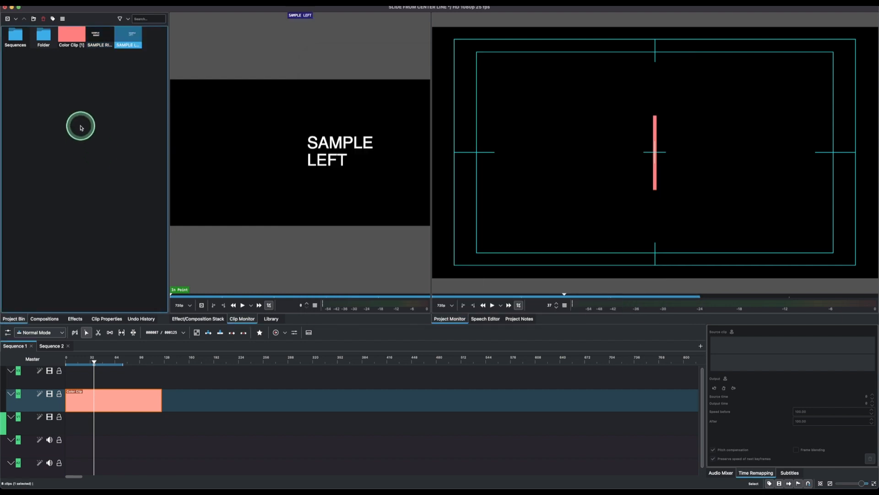
Place the SAMPLE RIGHT title on track V3 and the SAMPLE LEFT title on V1, both at the sequence start.
drag(101, 40, 68, 395)
drag(128, 38, 109, 434)
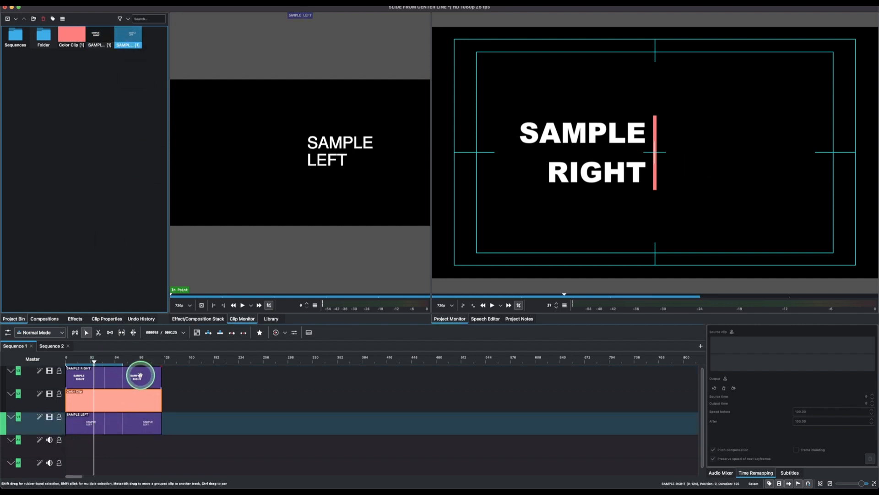
click(93, 364)
drag(93, 365, 59, 380)
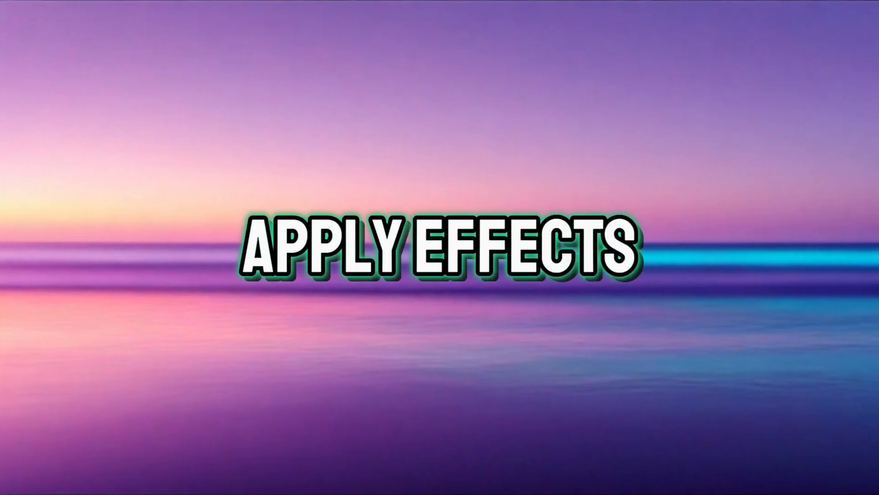
Apply the Transform and Crop by padding effects to the SAMPLE RIGHT clip on track V3.
click(81, 380)
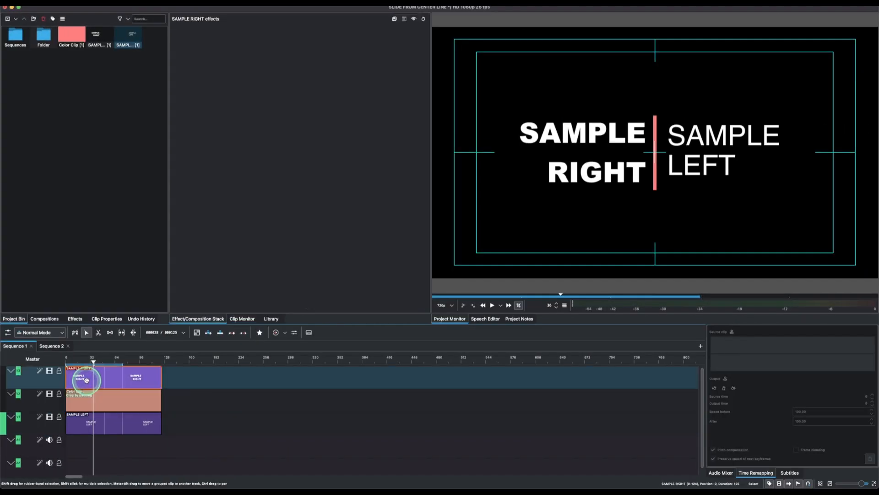
click(89, 362)
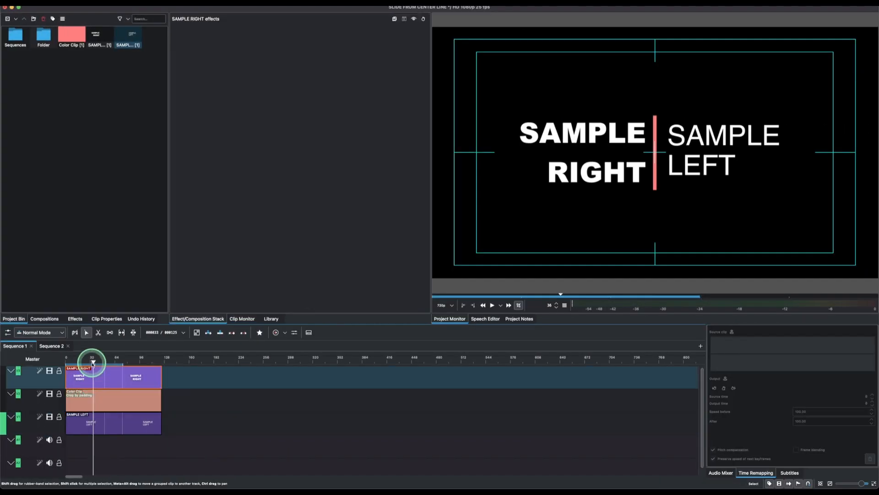
drag(66, 377, 74, 377)
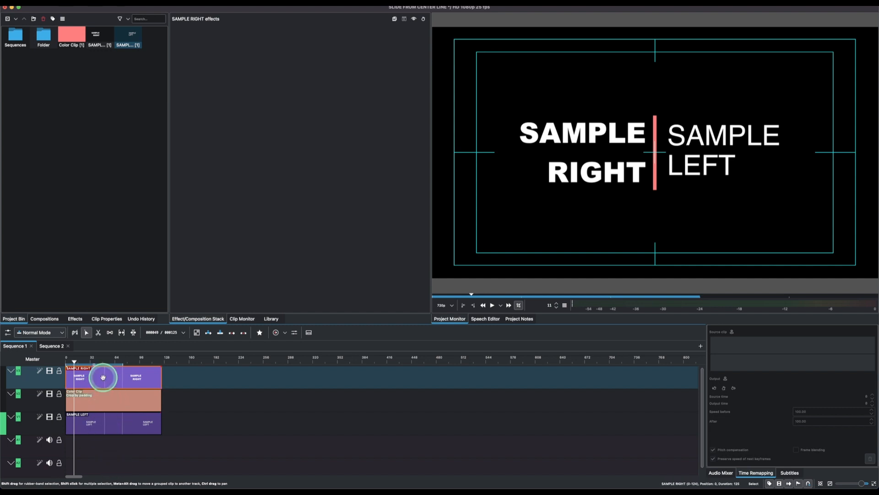
click(75, 318)
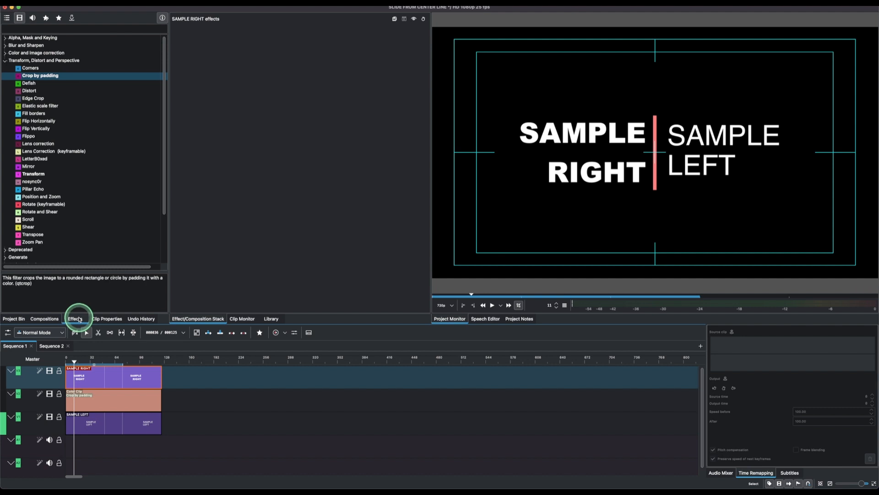
drag(39, 174, 101, 372)
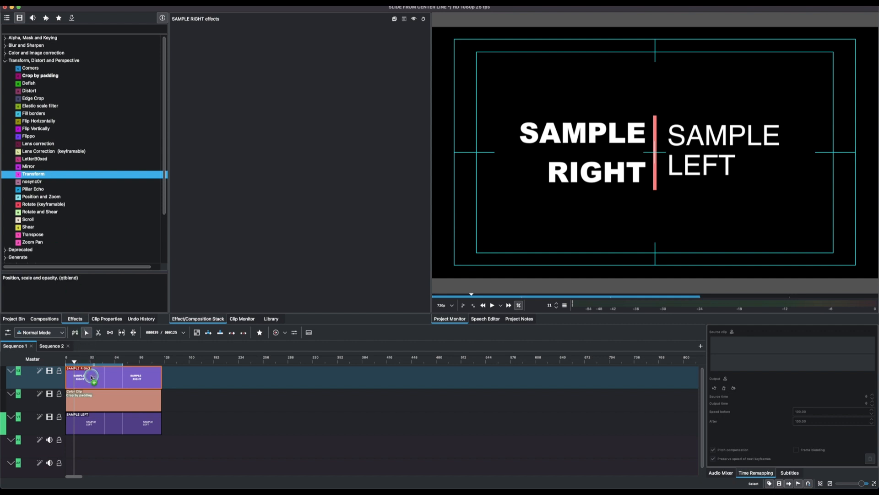
drag(91, 378, 89, 374)
click(55, 80)
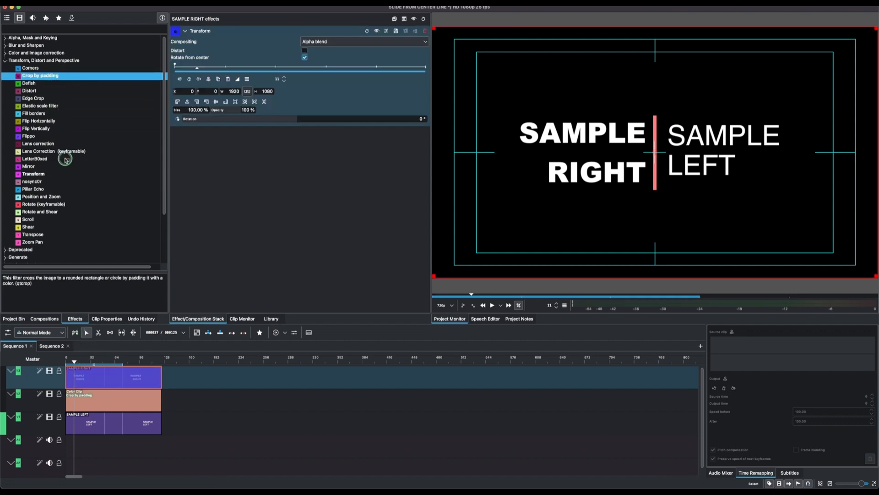
drag(103, 375, 102, 373)
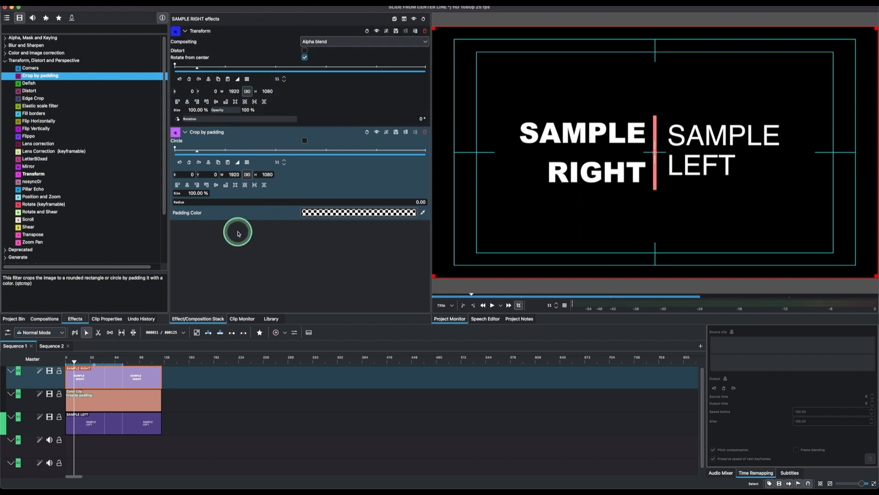
Add Crop by padding and Transform to the SAMPLE LEFT clip, with Transform first in the effect stack.
click(136, 422)
drag(51, 77, 247, 153)
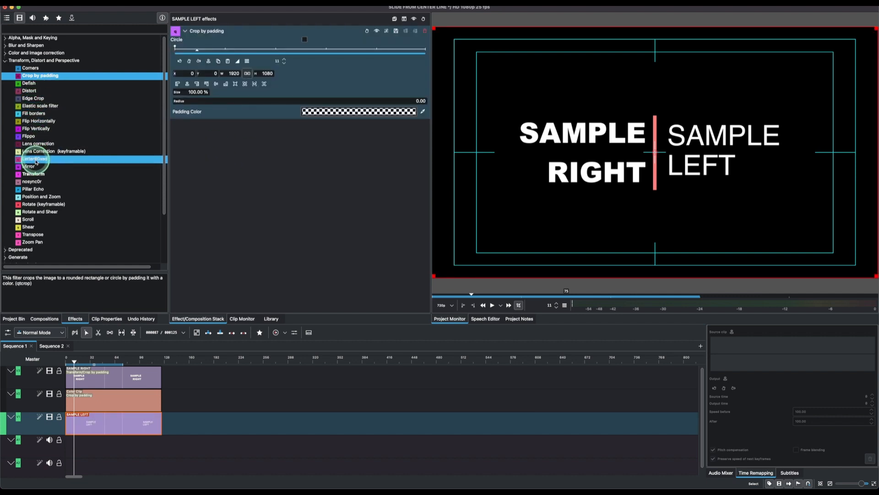
drag(39, 173, 260, 208)
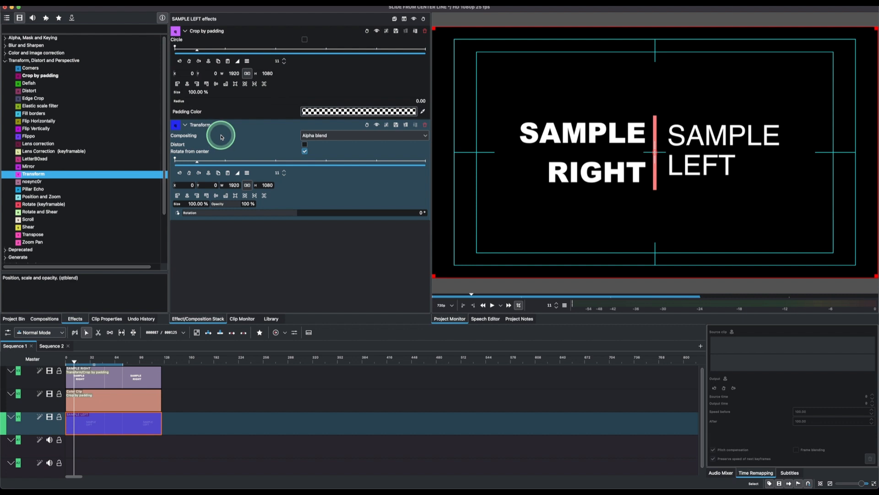
drag(241, 129, 222, 34)
click(218, 204)
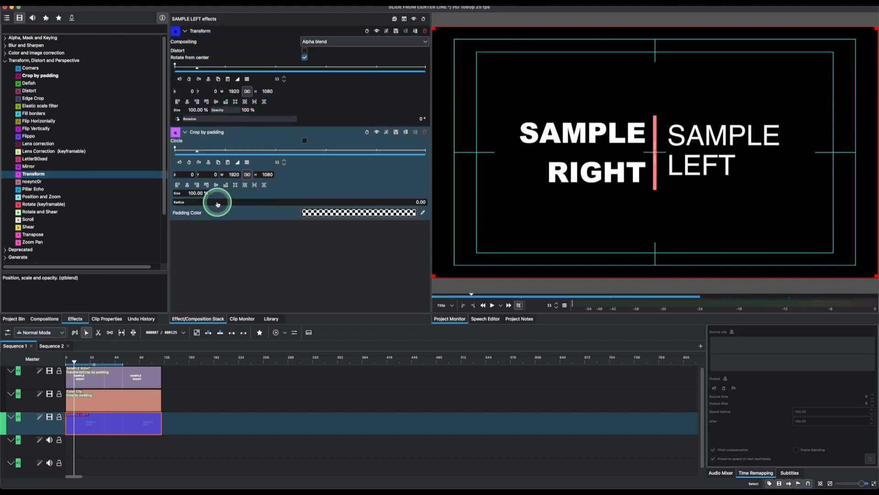
Apply the Transform effect to the Color Clip line on track V2, with the playhead at frame 22.
click(73, 363)
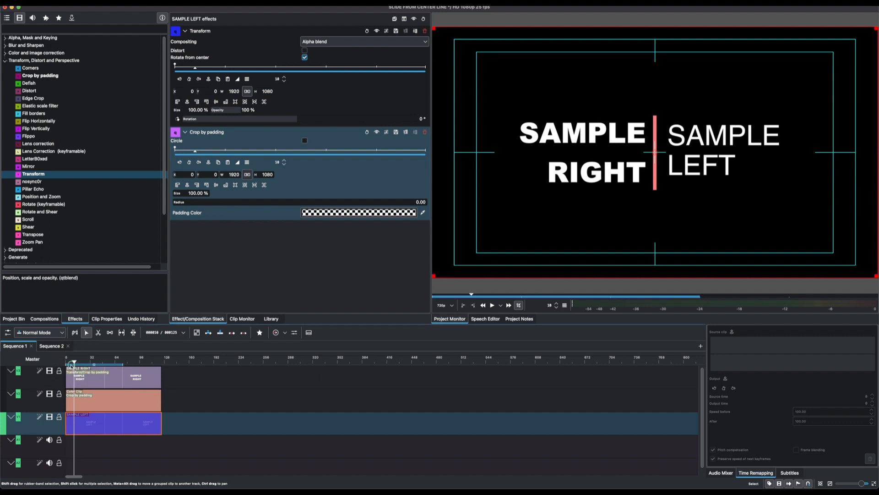
click(83, 392)
click(283, 297)
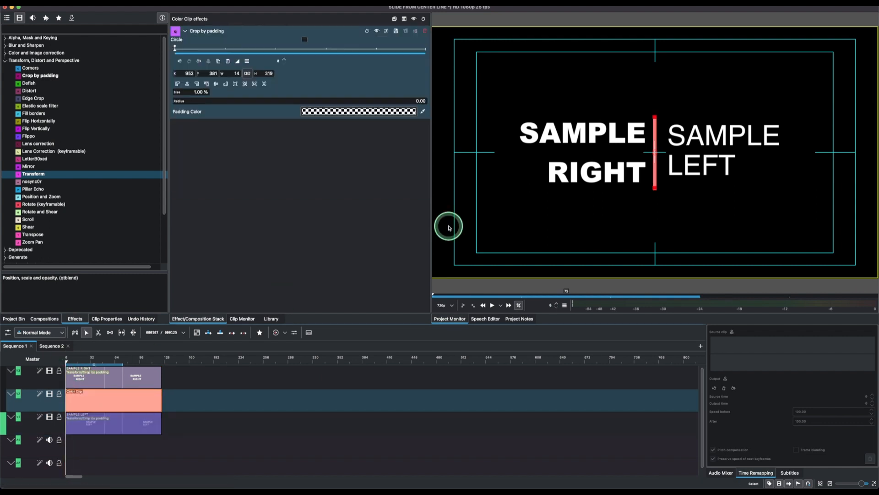
click(70, 361)
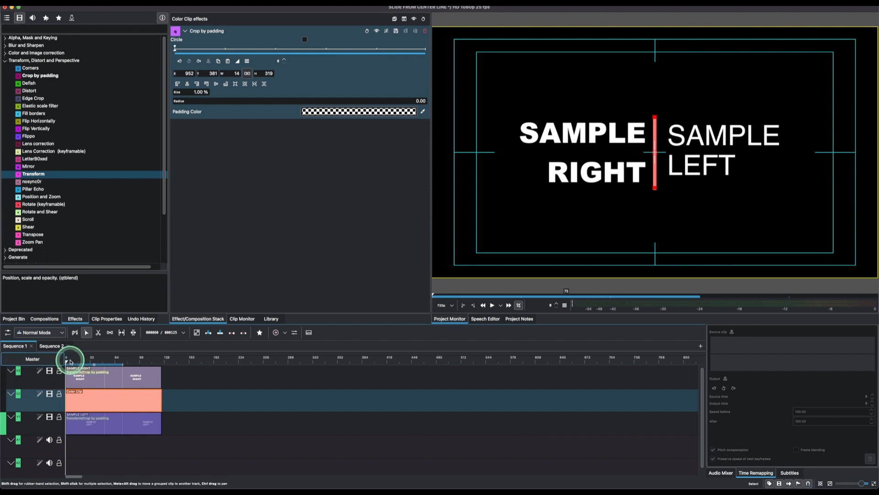
click(67, 363)
drag(67, 363, 74, 362)
click(93, 407)
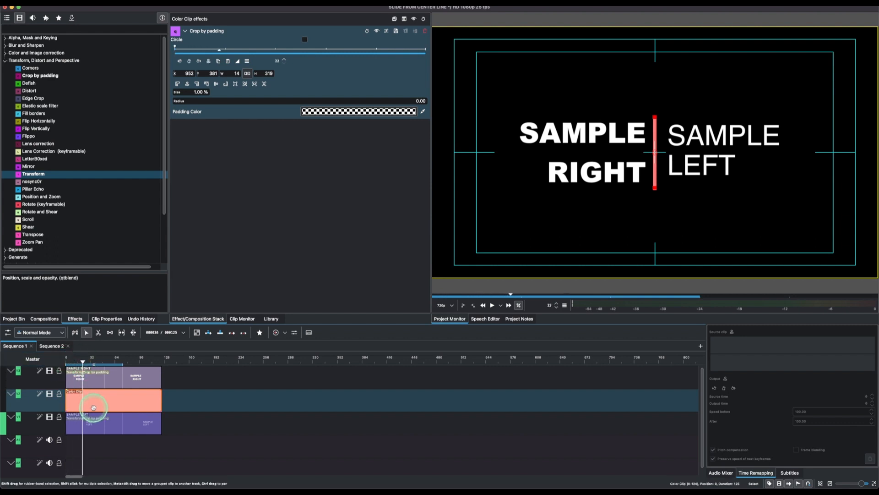
click(36, 174)
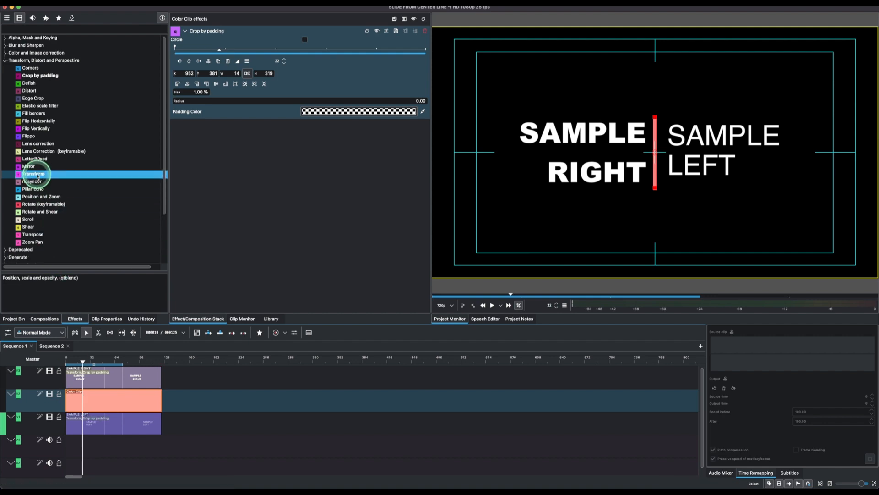
click(62, 396)
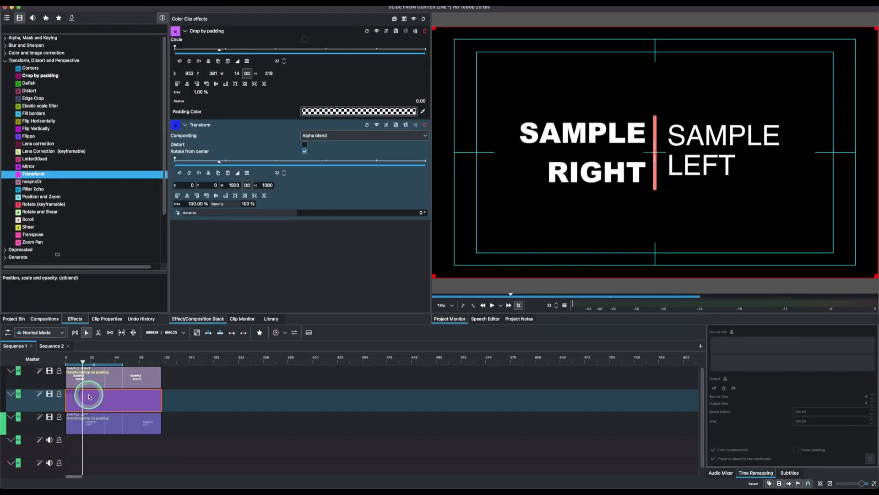
Shrink the line in its Transform effect to about 14.43% and rotate it to 180° for the animation's start.
click(90, 393)
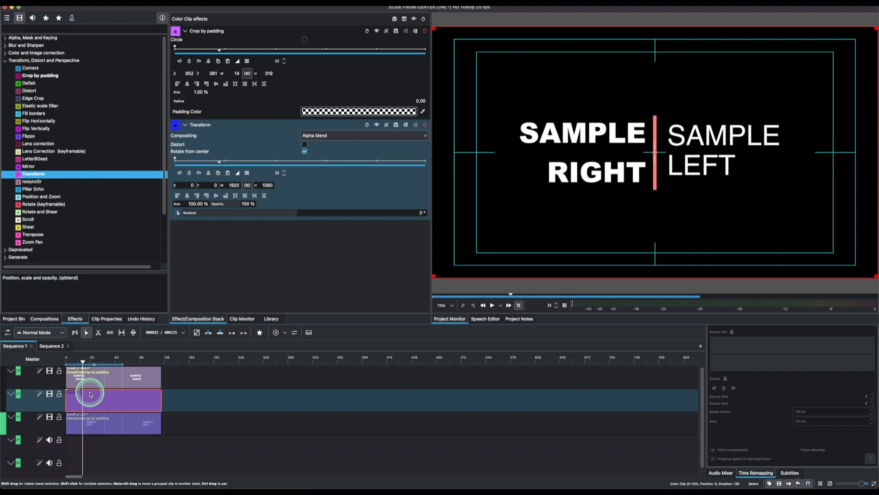
click(83, 363)
click(83, 409)
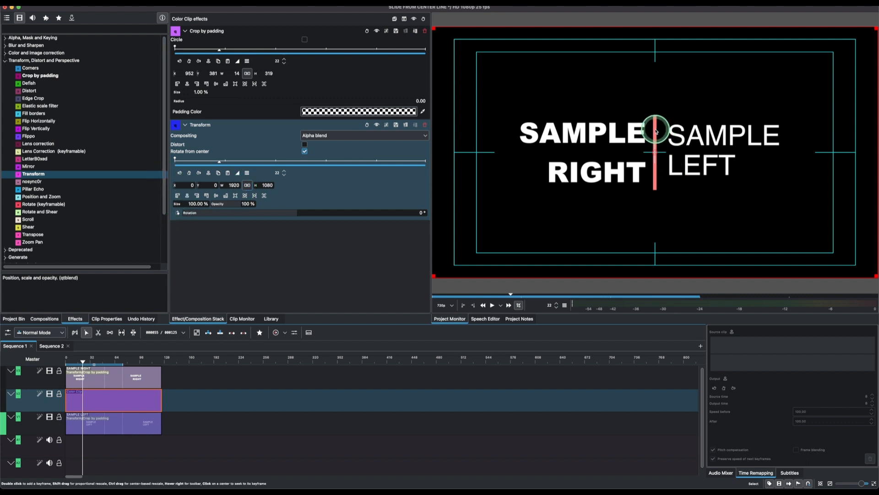
drag(176, 206, 169, 208)
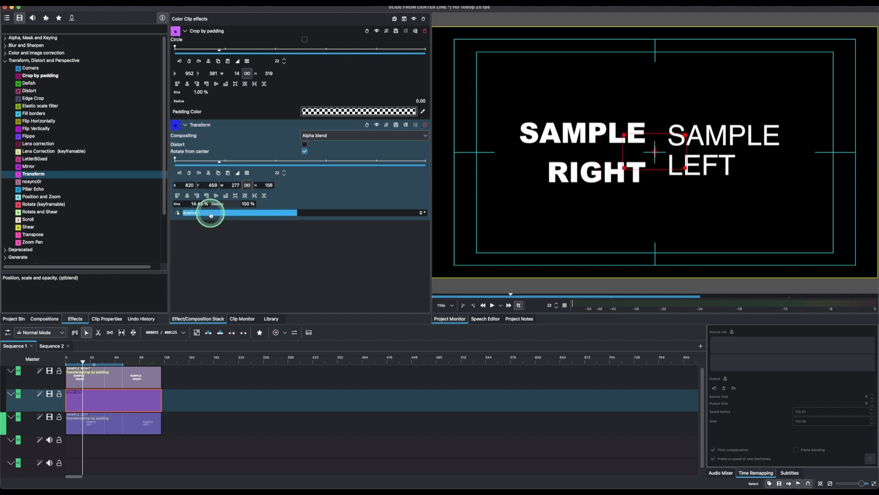
double_click(413, 212)
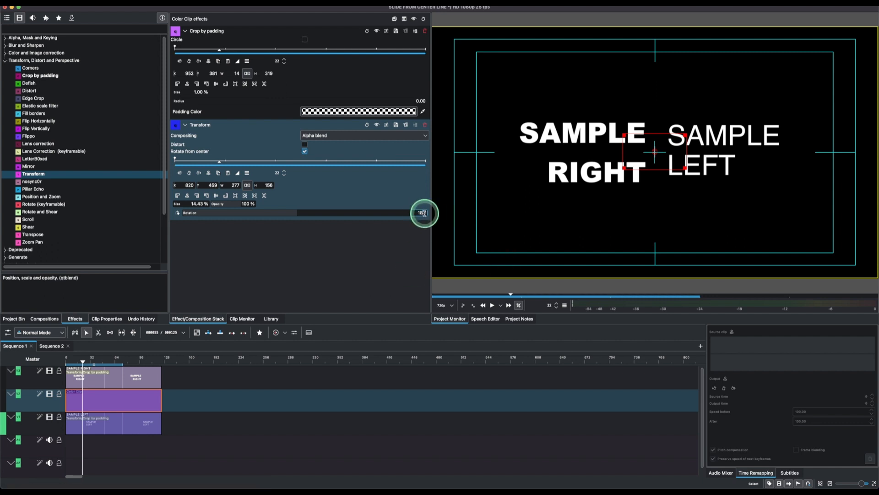
key(Return)
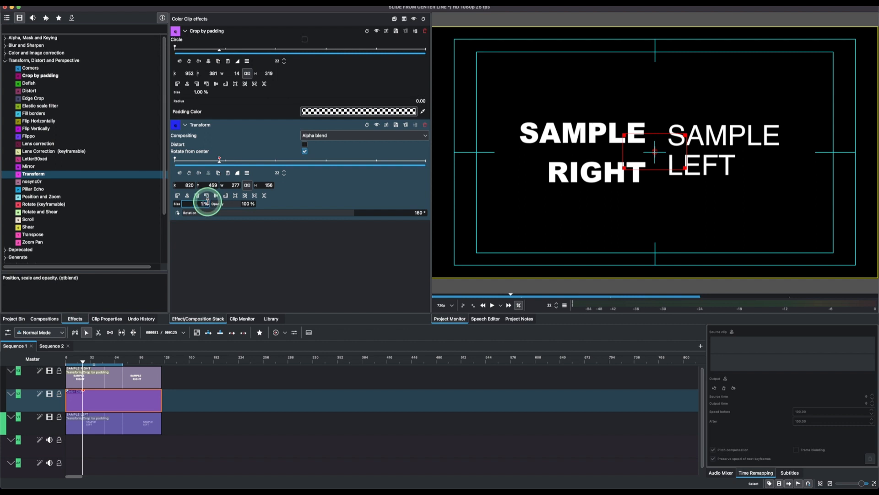
At the line's Transform keyframe on frame 22, set size to 100%, rotation to 0° and X to 0.
key(Return)
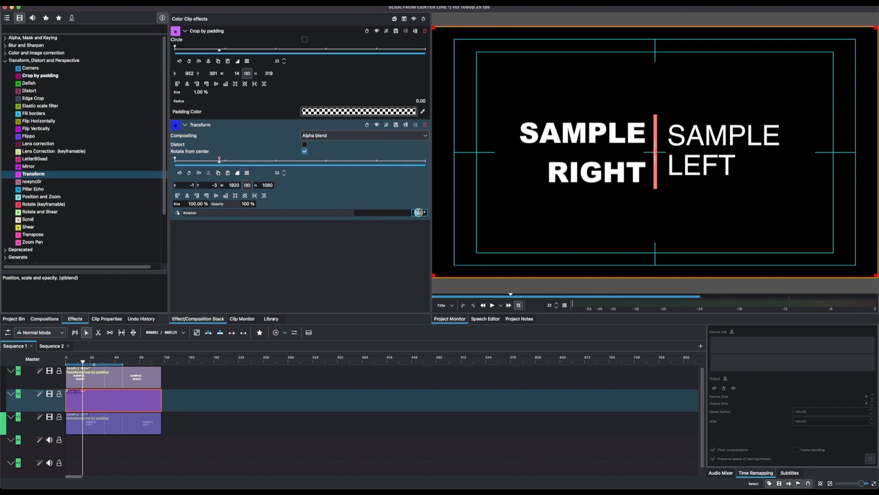
key(Return)
click(186, 183)
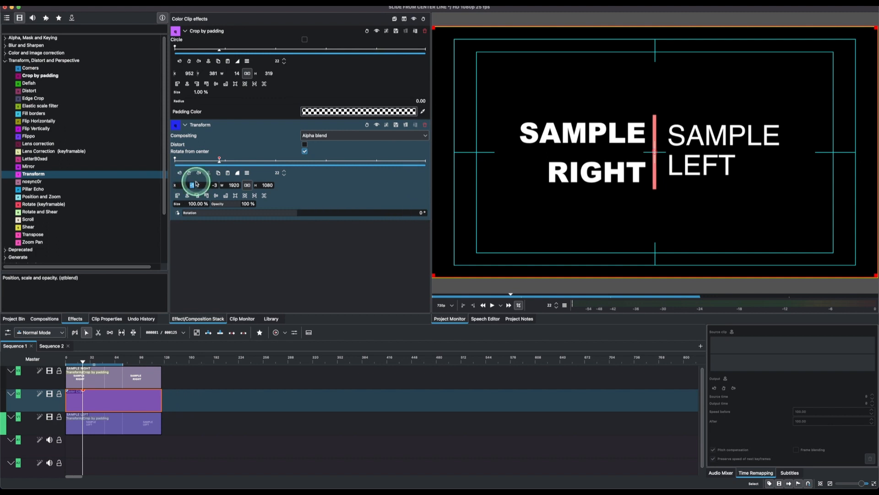
click(207, 184)
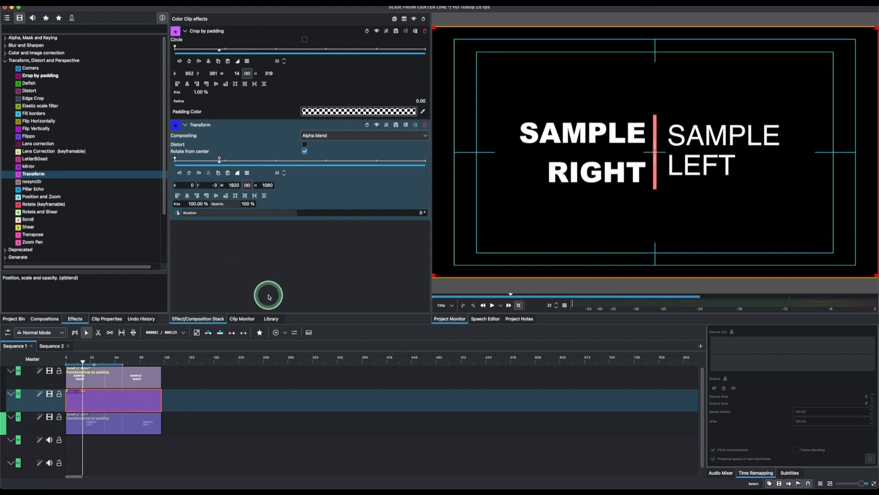
Play the sequence from the start to preview the line's growing and rotating animation.
click(67, 358)
click(56, 361)
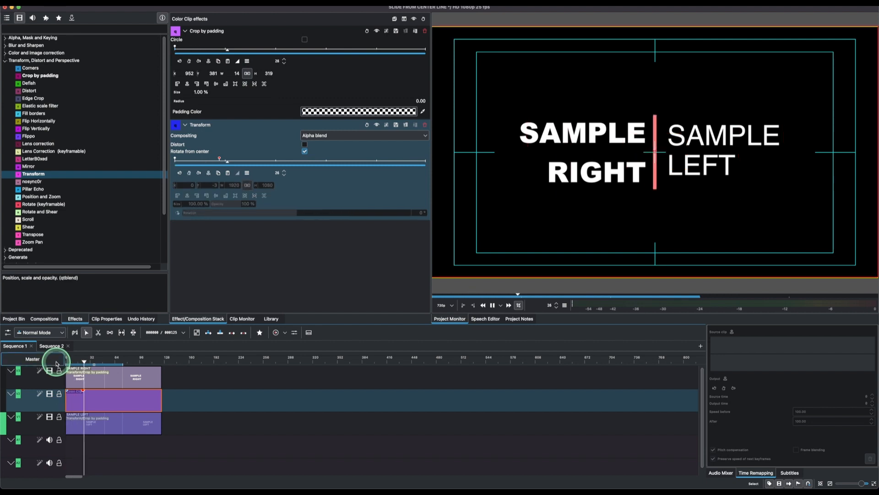
click(96, 361)
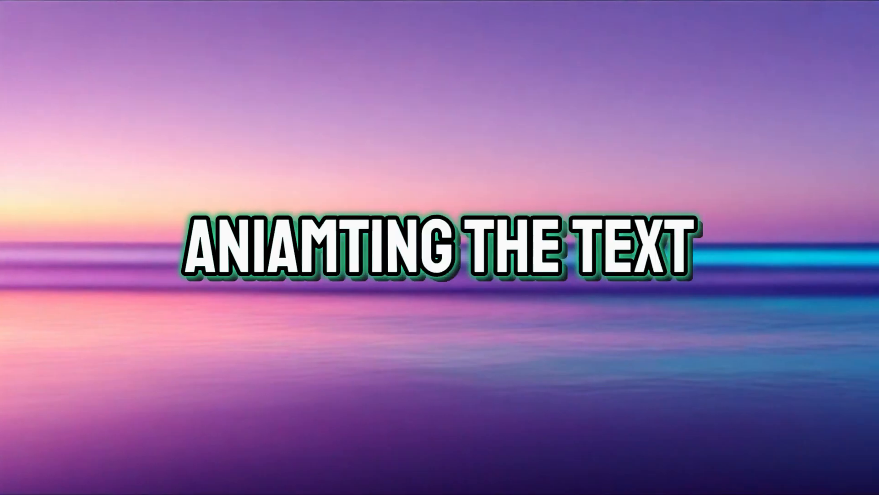
click(92, 363)
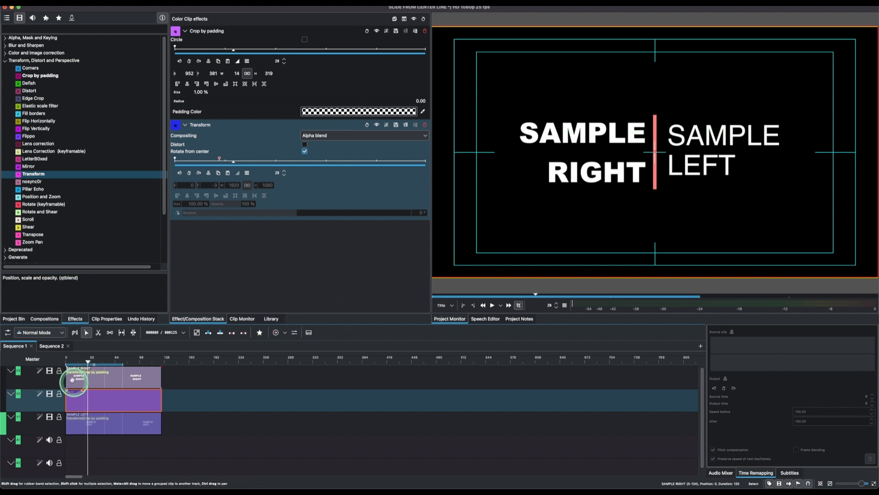
With the playhead at frame 31, set the SAMPLE RIGHT clip's Crop by padding X to -971.
click(220, 159)
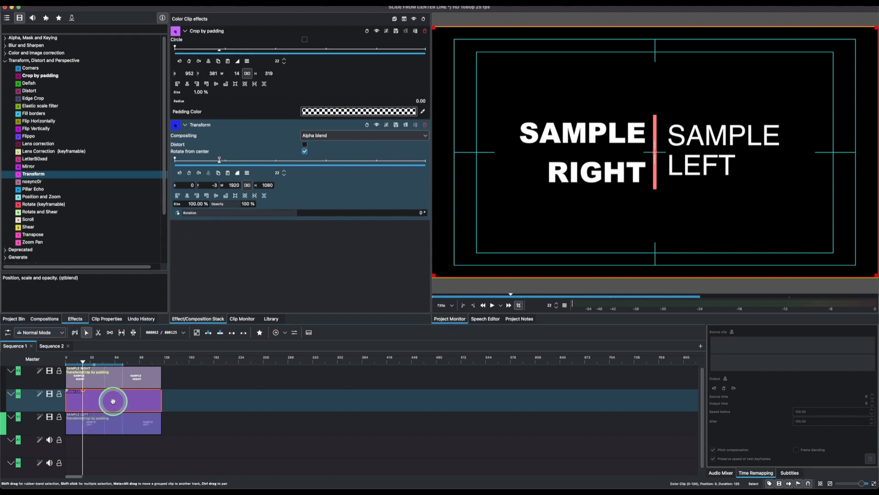
click(84, 362)
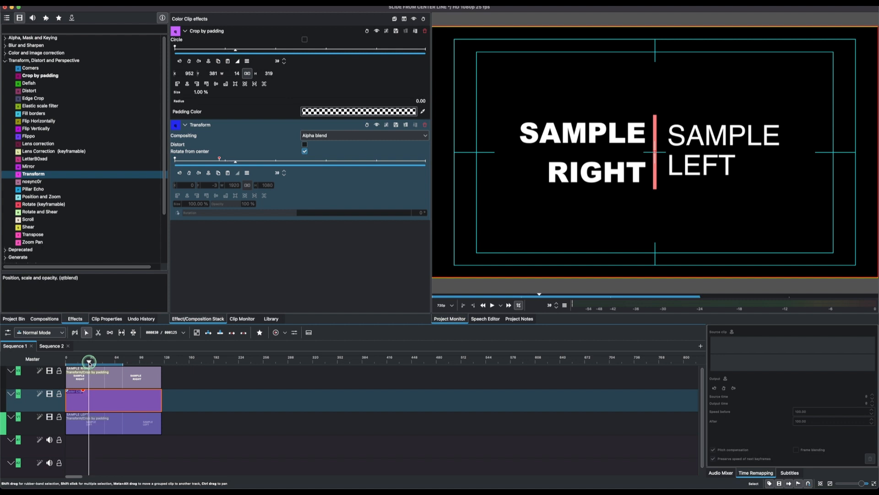
click(90, 371)
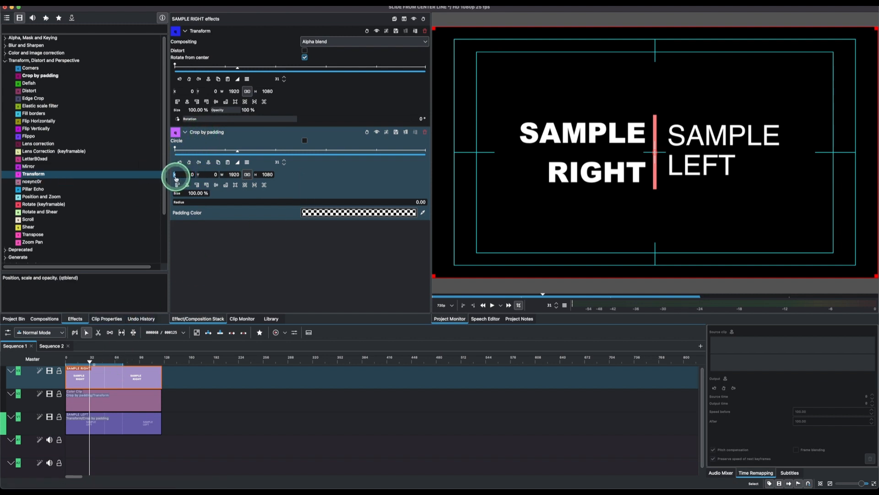
drag(174, 175, 2, 172)
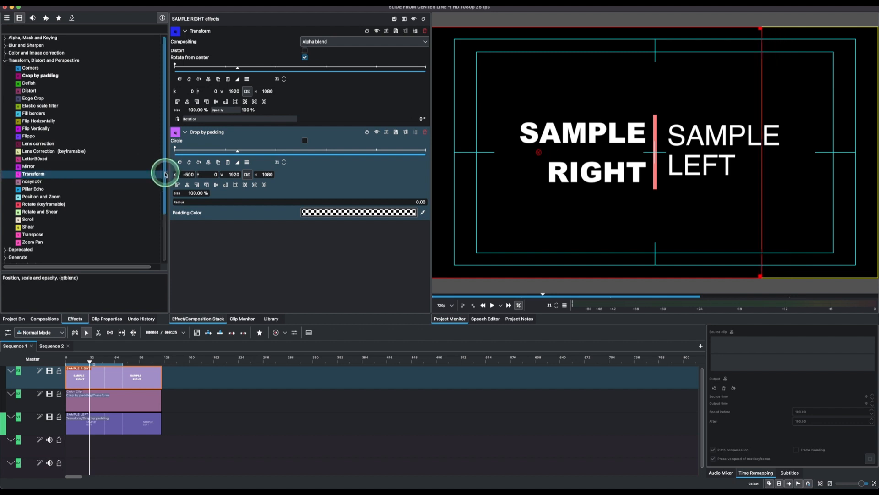
drag(172, 174, 7, 194)
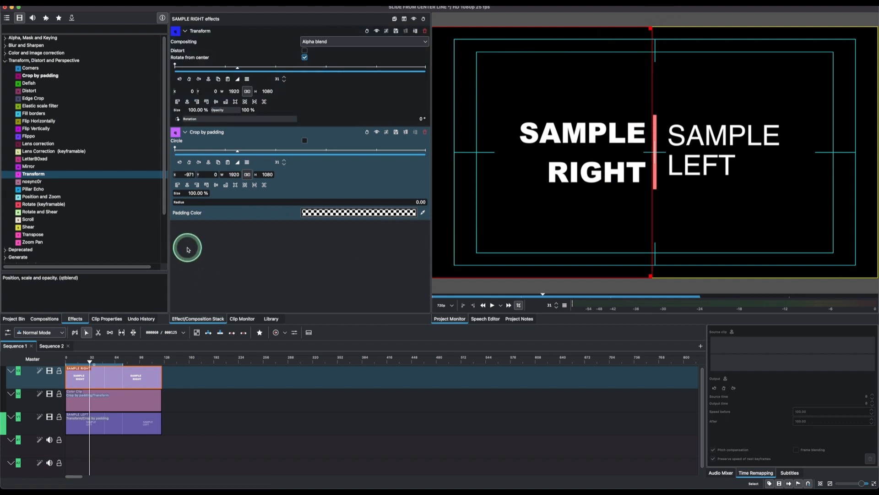
On the SAMPLE LEFT clip, set Crop by padding X to 979 and Transform X to -526, keyed at frame 31.
click(88, 422)
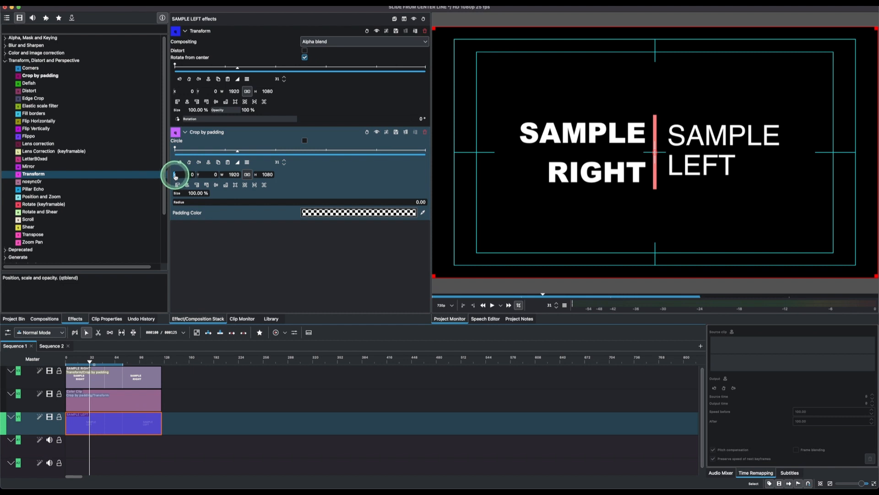
drag(175, 175, 515, 191)
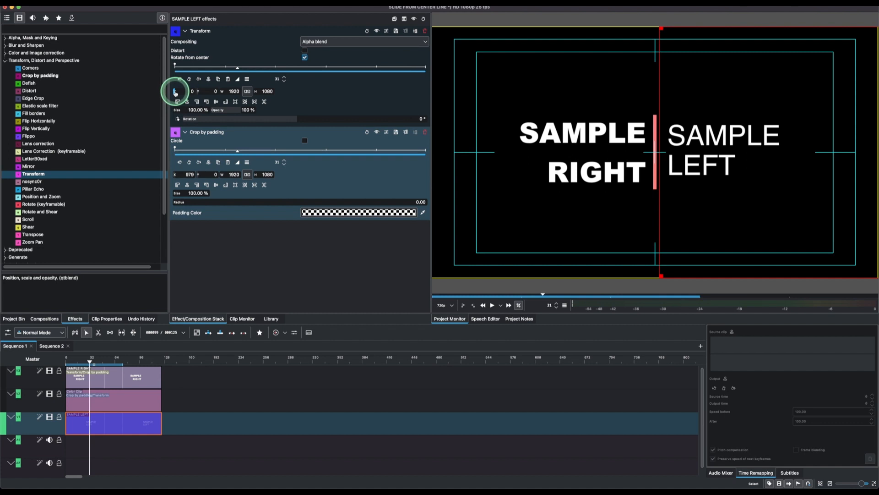
mouse_move(158, 92)
mouse_down()
mouse_move(1, 97)
mouse_move(174, 92)
mouse_move(162, 101)
mouse_up()
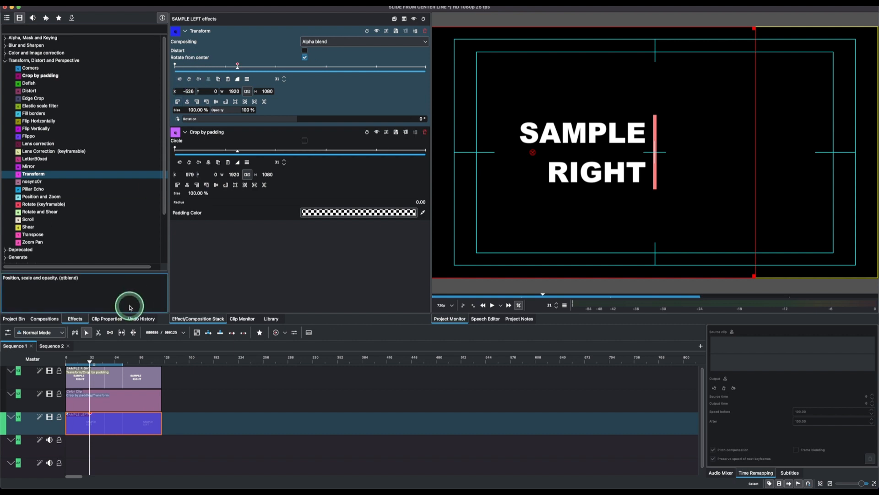
Set the SAMPLE RIGHT clip's Transform X to 637, hiding the text behind the line, with a keyframe at frame 31.
click(91, 378)
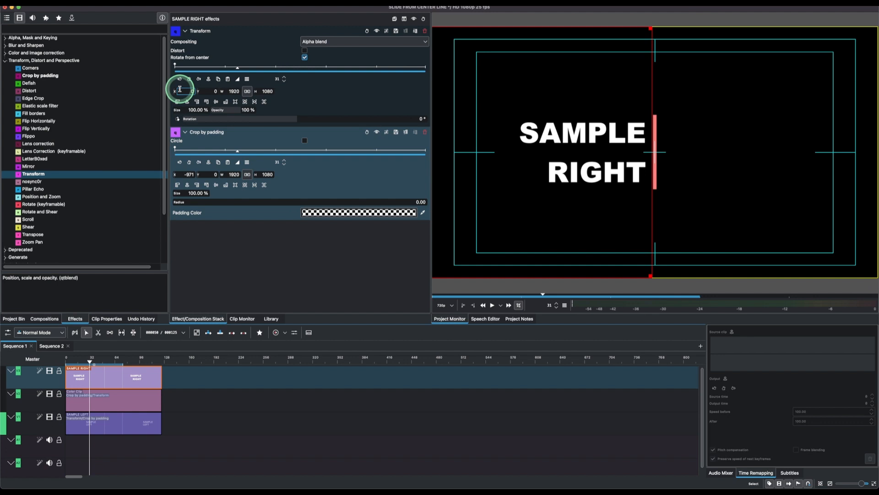
drag(175, 92, 323, 114)
click(189, 79)
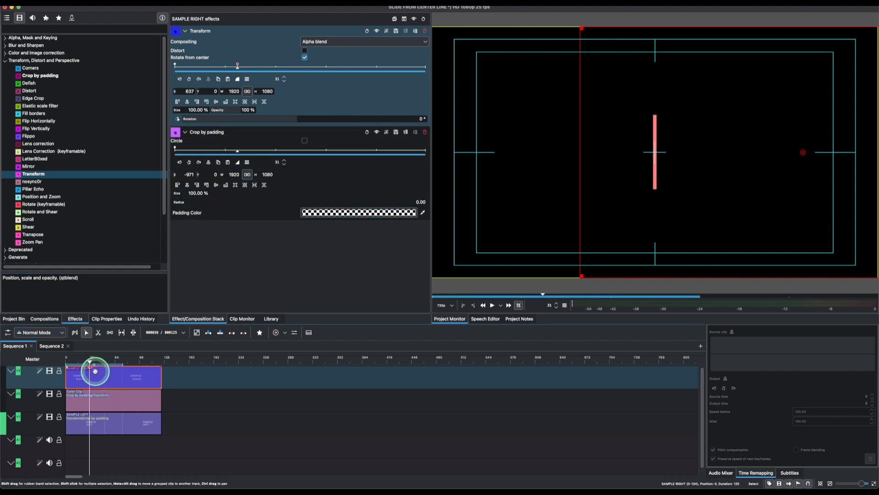
Add a Transform keyframe to the SAMPLE RIGHT clip at frame 42 and set its X to 0.
drag(91, 363, 93, 362)
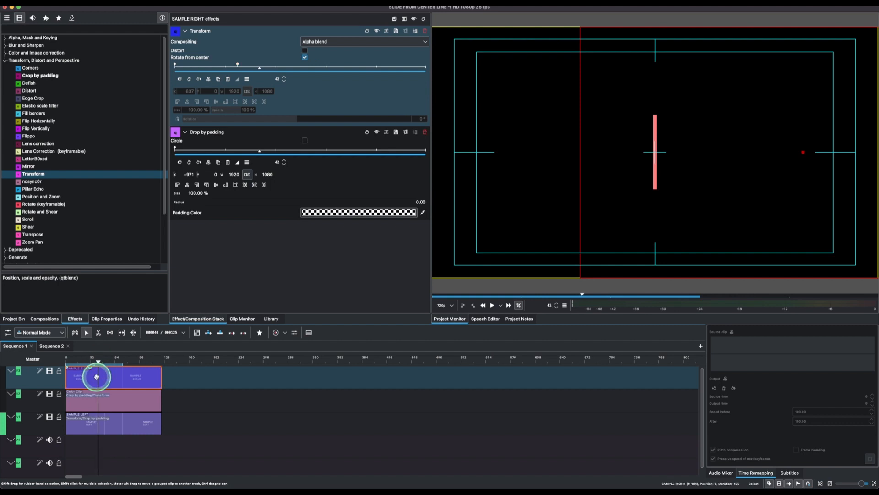
click(189, 78)
click(185, 92)
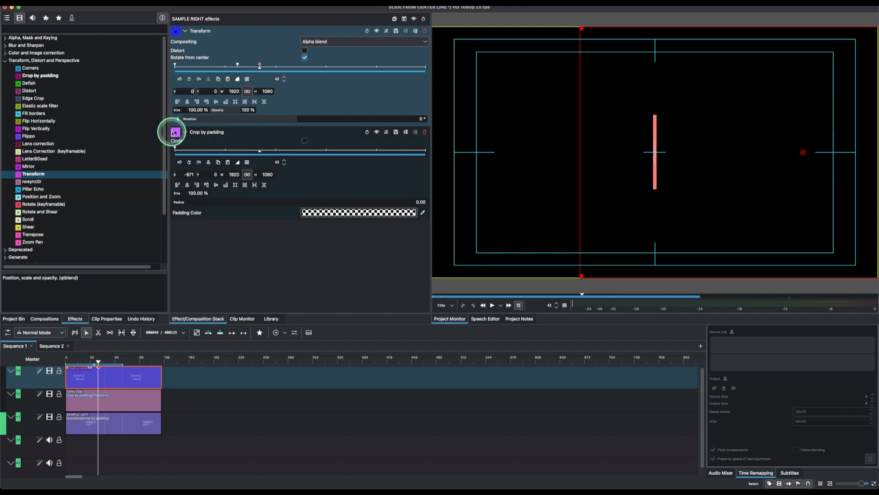
key(Return)
Add a Transform keyframe to the SAMPLE LEFT clip at frame 42 with X set to 0, and return to the start.
click(103, 417)
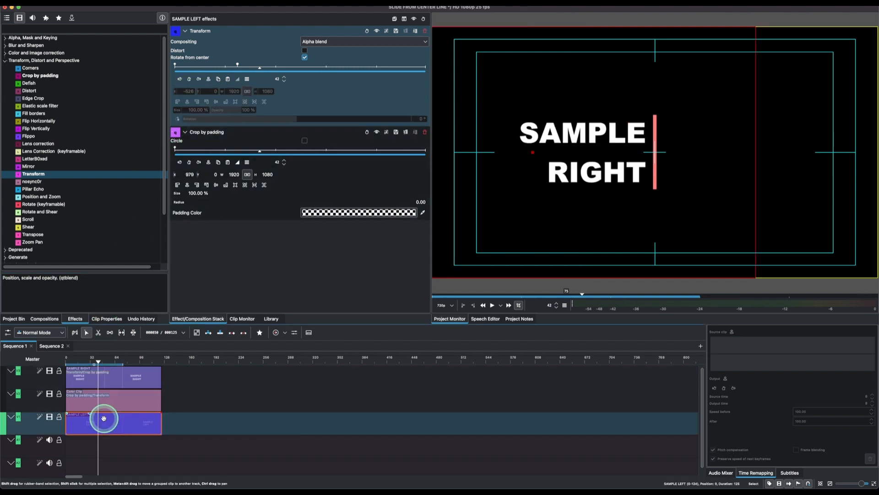
click(189, 79)
click(182, 92)
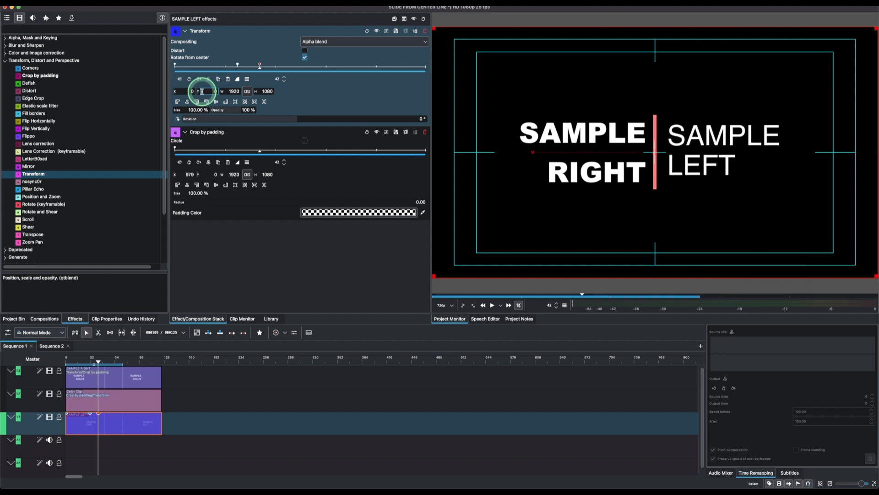
drag(98, 363, 52, 377)
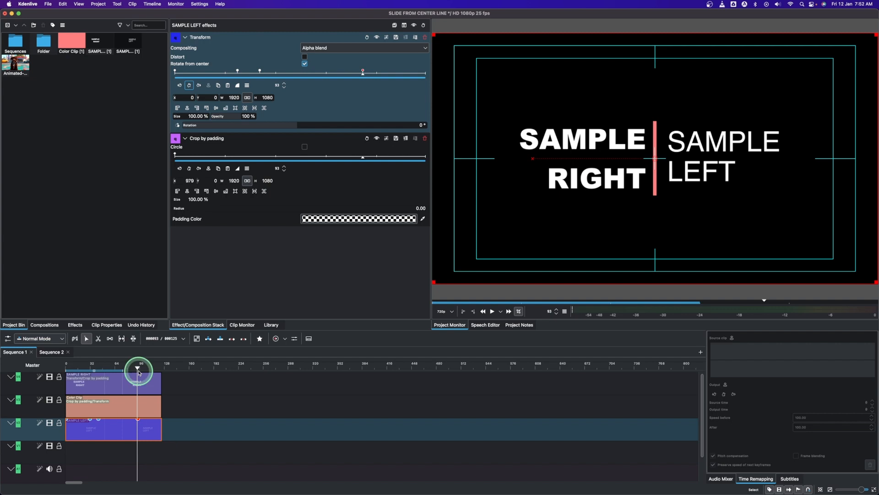
Add closing Transform keyframes after frame 93 on the SAMPLE LEFT and SAMPLE RIGHT clips so both texts slide back behind the line.
drag(137, 368, 148, 368)
click(189, 86)
drag(391, 71, 385, 72)
drag(184, 98, 361, 103)
click(146, 385)
click(189, 86)
Add closing Transform keyframes to the Color Clip line, setting size to 20% and rotation to -180° at frame 120.
click(147, 406)
drag(146, 368, 159, 368)
click(189, 180)
click(189, 179)
drag(208, 210, 185, 217)
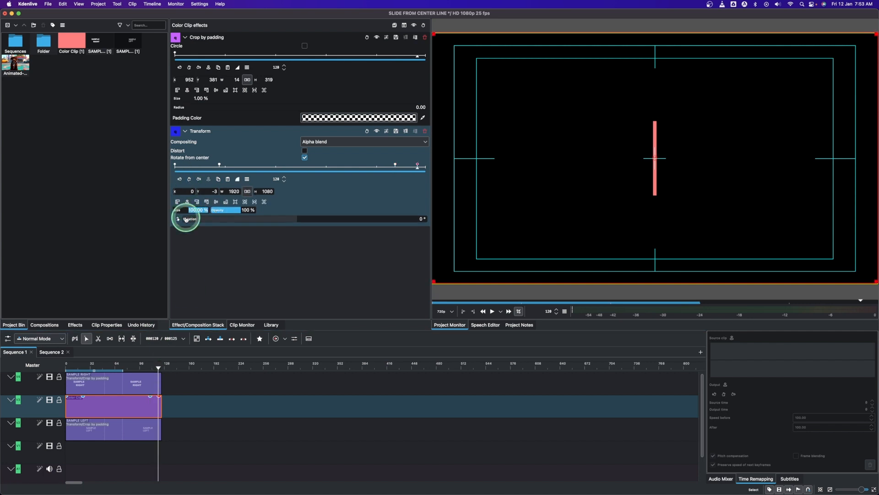
text(20)
key(Return)
drag(426, 219, 416, 218)
text(-180)
key(Return)
Change the interpolation type of the SAMPLE LEFT clip's Transform keyframes for its slide-in and slide-out.
click(218, 165)
click(143, 430)
click(385, 70)
click(237, 86)
click(255, 114)
click(363, 71)
click(259, 71)
click(237, 71)
Change the interpolation type of the SAMPLE RIGHT clip's Transform keyframes for its slide-in and slide-out.
click(137, 384)
click(385, 71)
click(237, 86)
click(363, 71)
click(236, 71)
click(259, 114)
Play the finished animation from the start and render the project to SLIDE FROM CENTER LINE3.mp4.
drag(90, 367, 51, 380)
key(space)
click(99, 4)
click(120, 126)
click(371, 160)
click(380, 341)
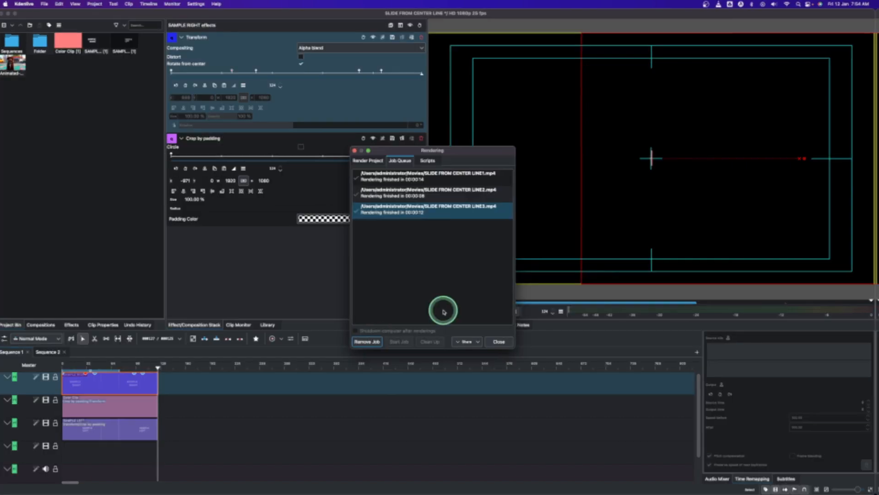